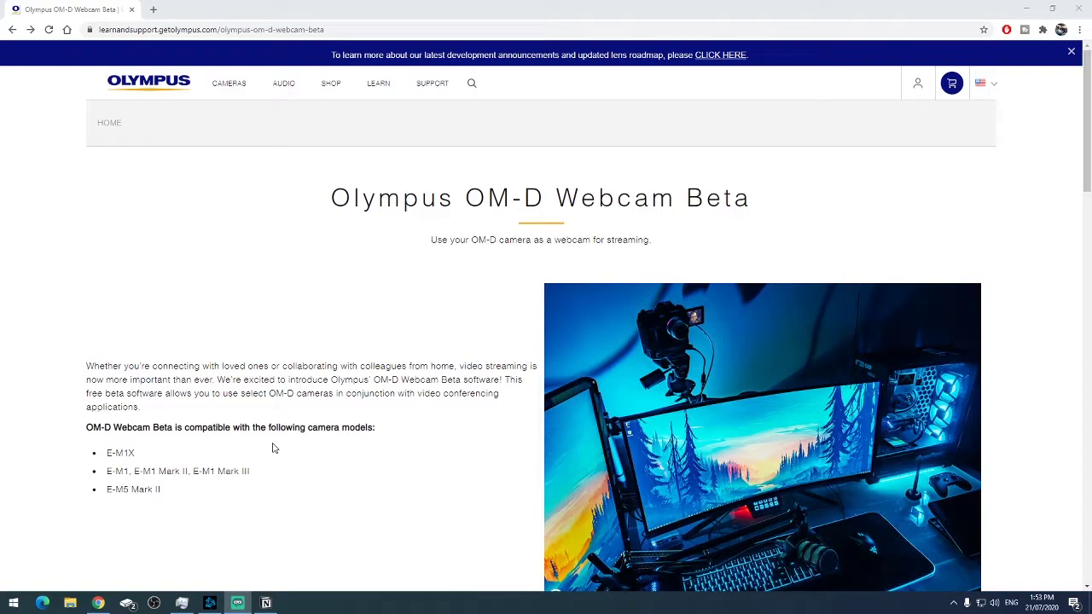
Step: Review the list of compatible camera models on the OM-D Webcam Beta page, highlighting the last two
scroll(307, 441, "down", 1)
left_click_drag(214, 437, 90, 380)
left_click(93, 384)
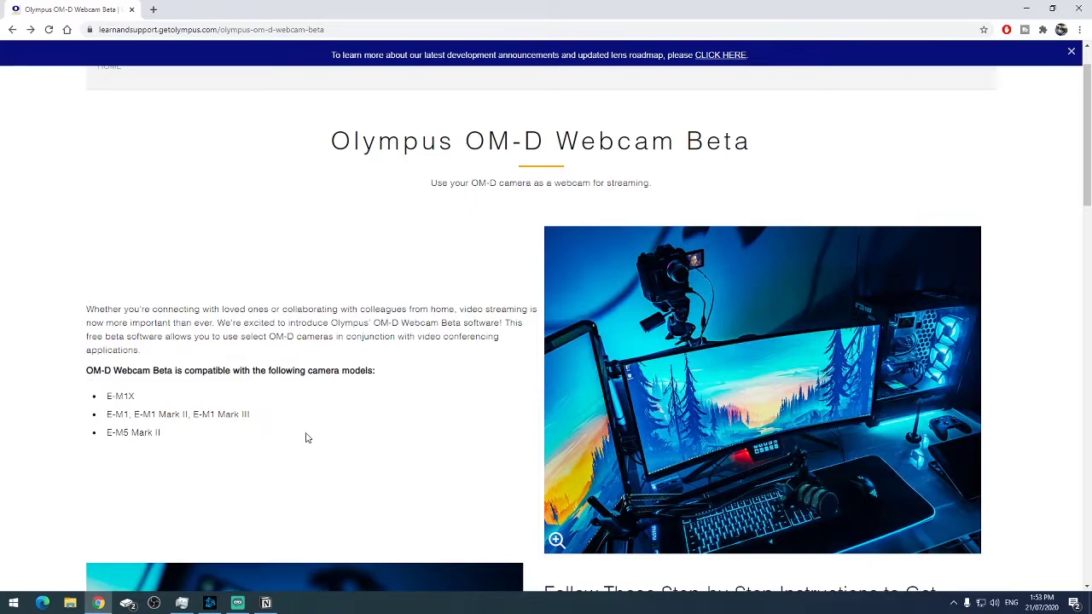
left_click_drag(307, 438, 146, 411)
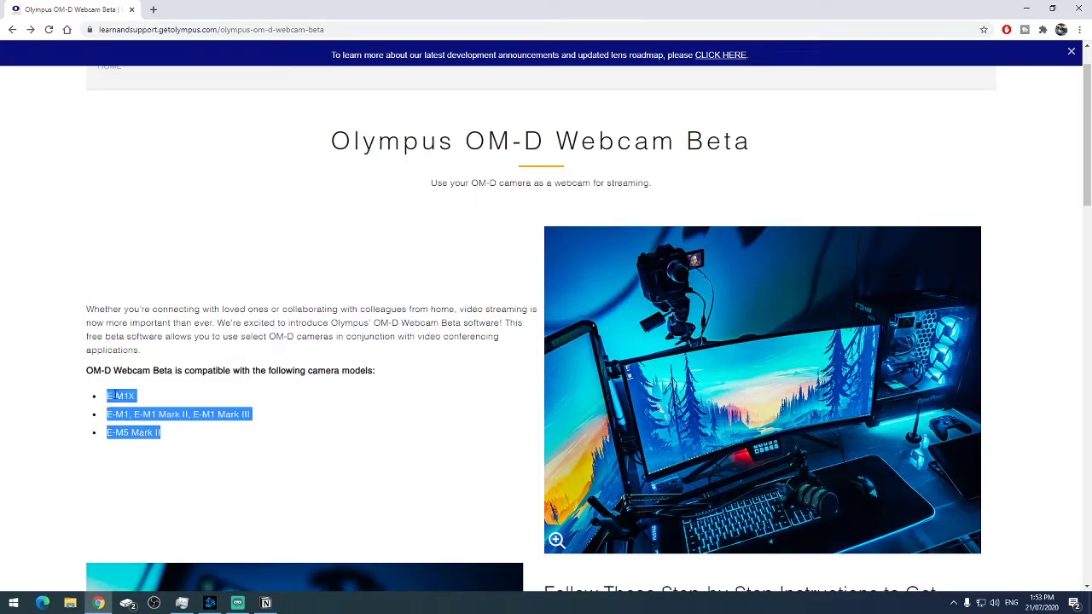
left_click(367, 412)
scroll(678, 312, "down", 4)
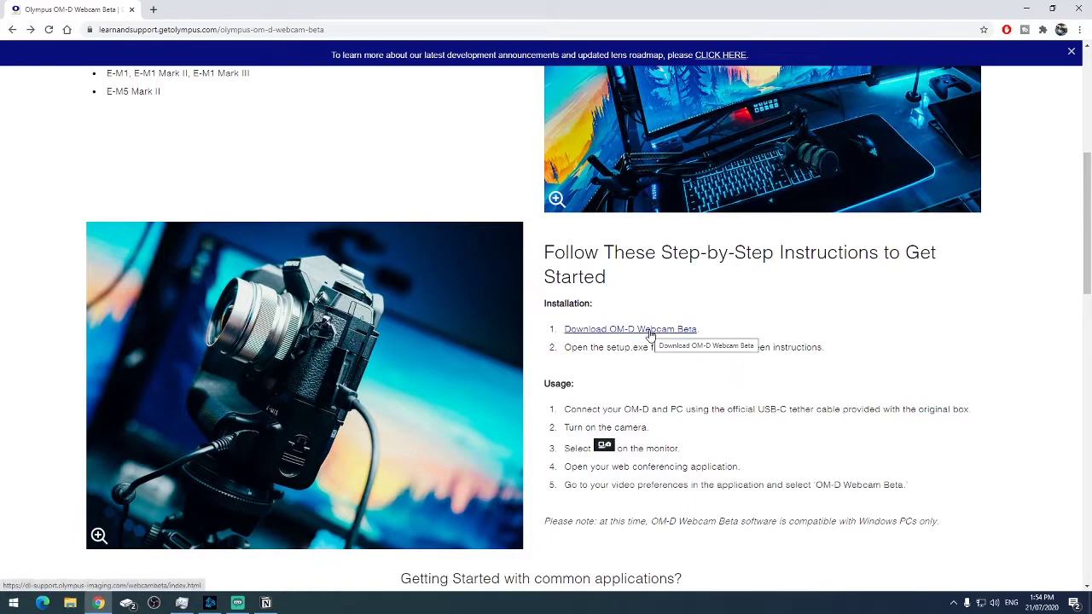
Step: Open the OM-D Webcam Beta download page and download the Windows (64bit) installer
left_click(650, 334)
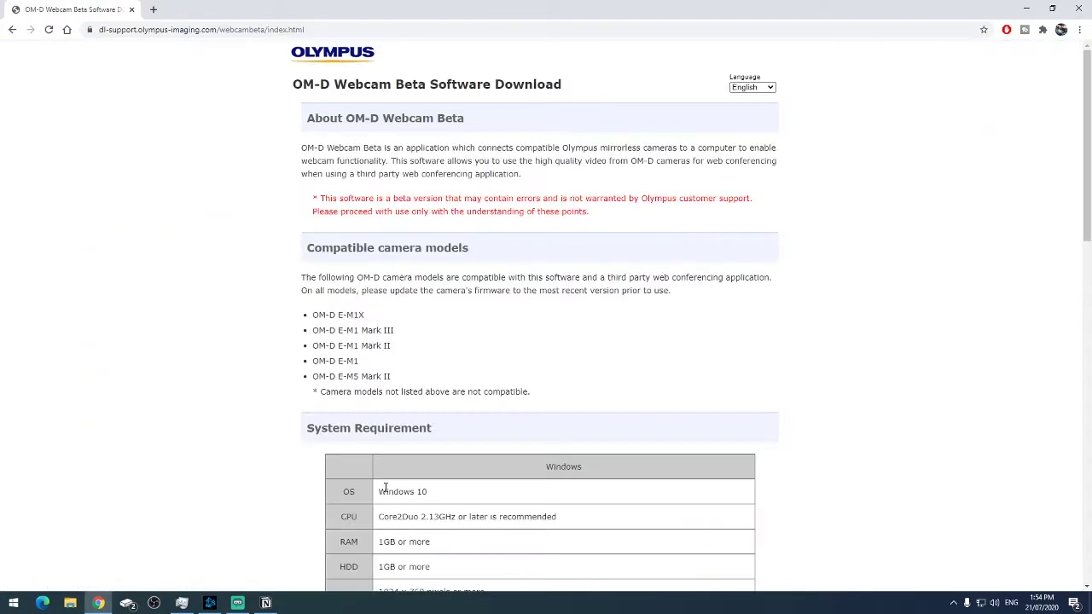
scroll(308, 427, "down", 5)
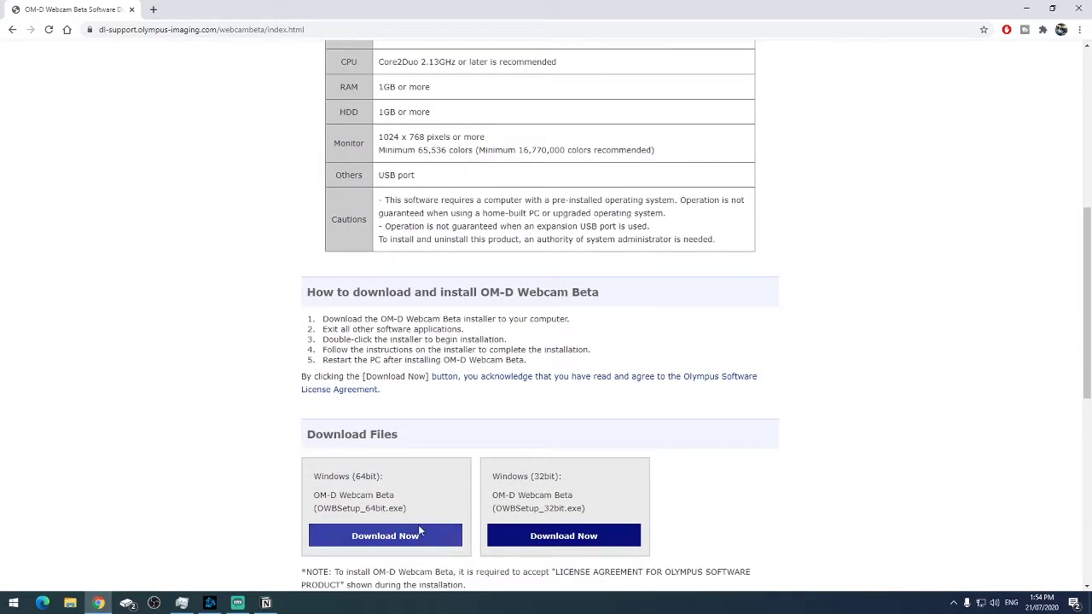
left_click(386, 536)
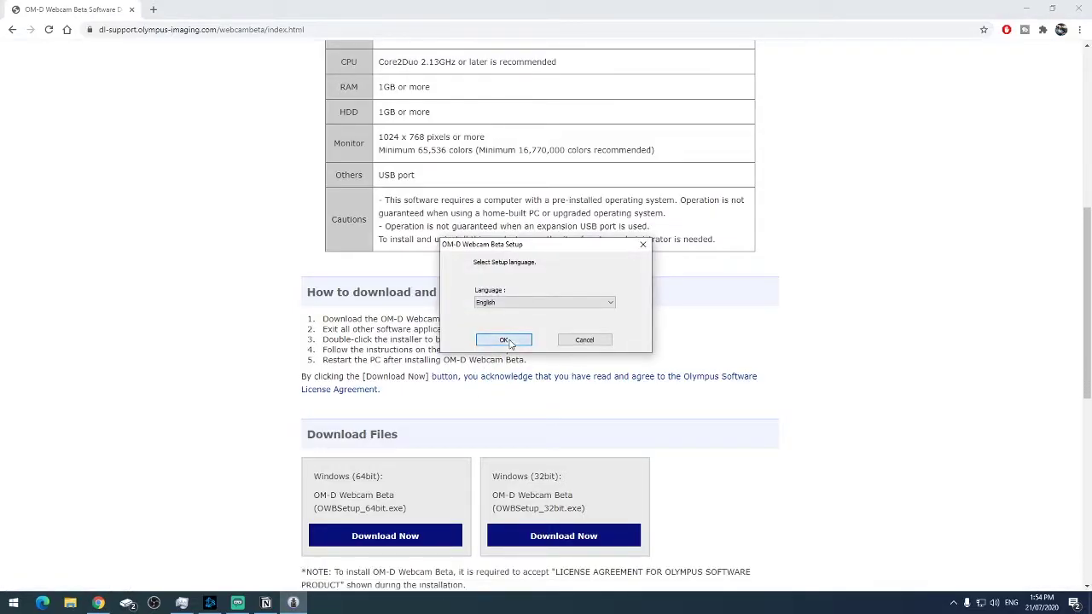
Step: Accept English as the OM-D Webcam Beta setup language
left_click(508, 340)
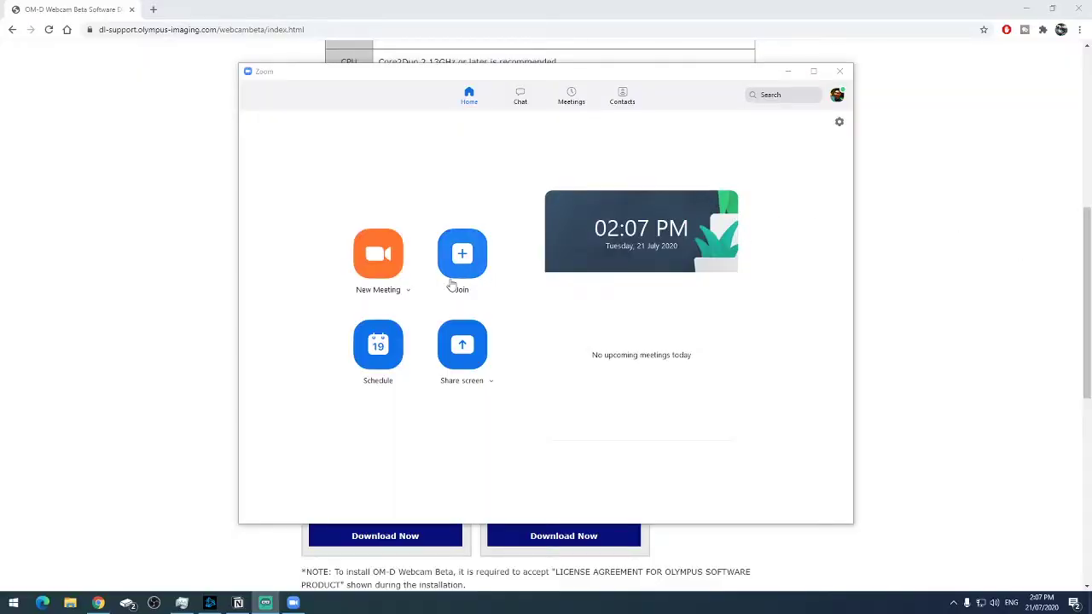
Step: Start a new Zoom meeting and show the Select a Camera list
left_click(392, 265)
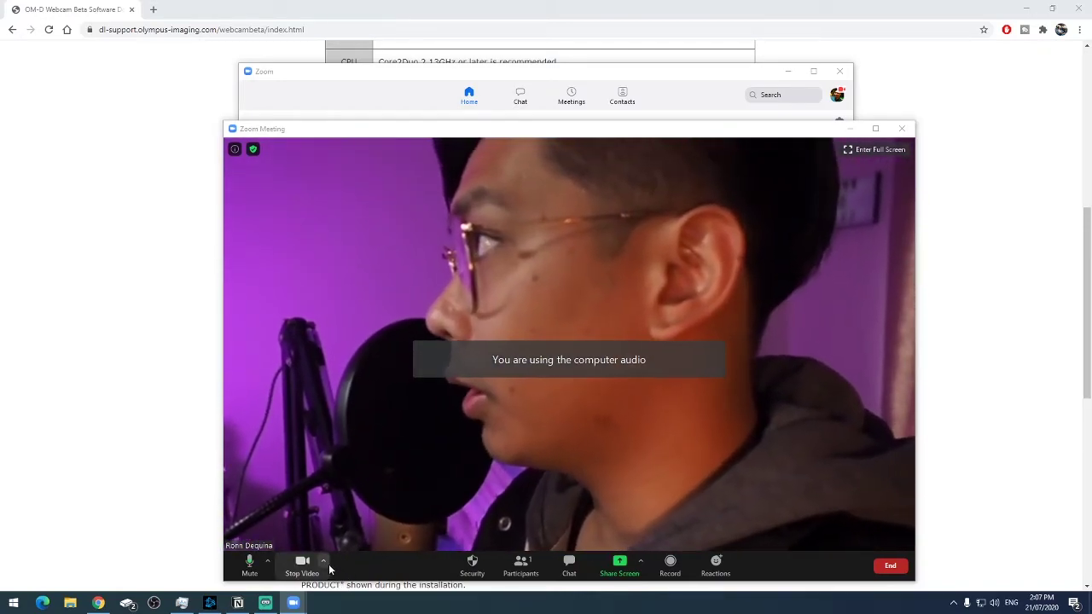
left_click(324, 562)
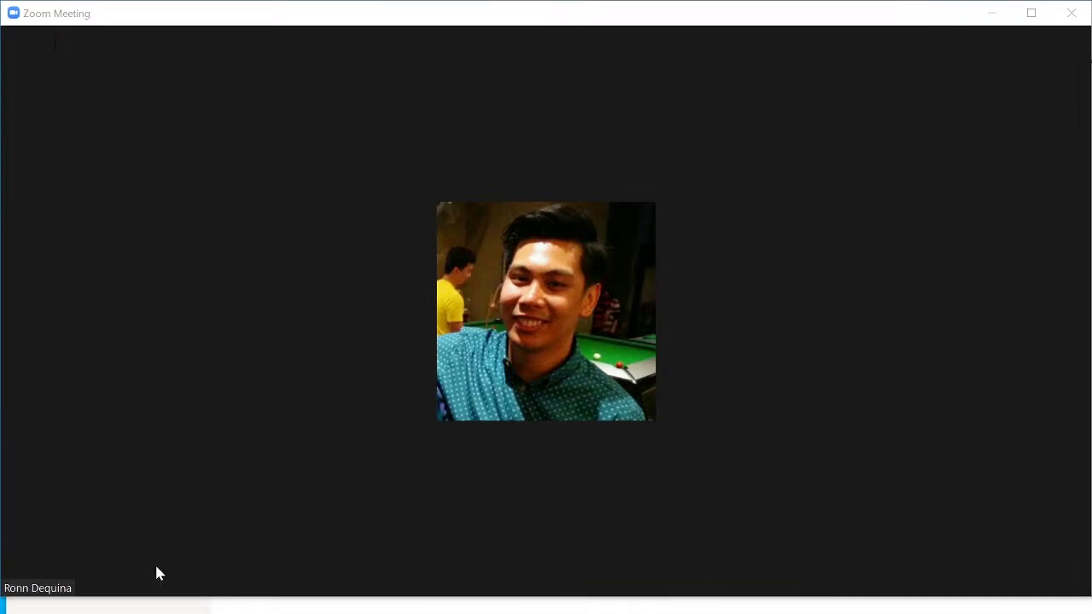
Step: Choose USB Video as the meeting camera and restart the video
left_click(151, 567)
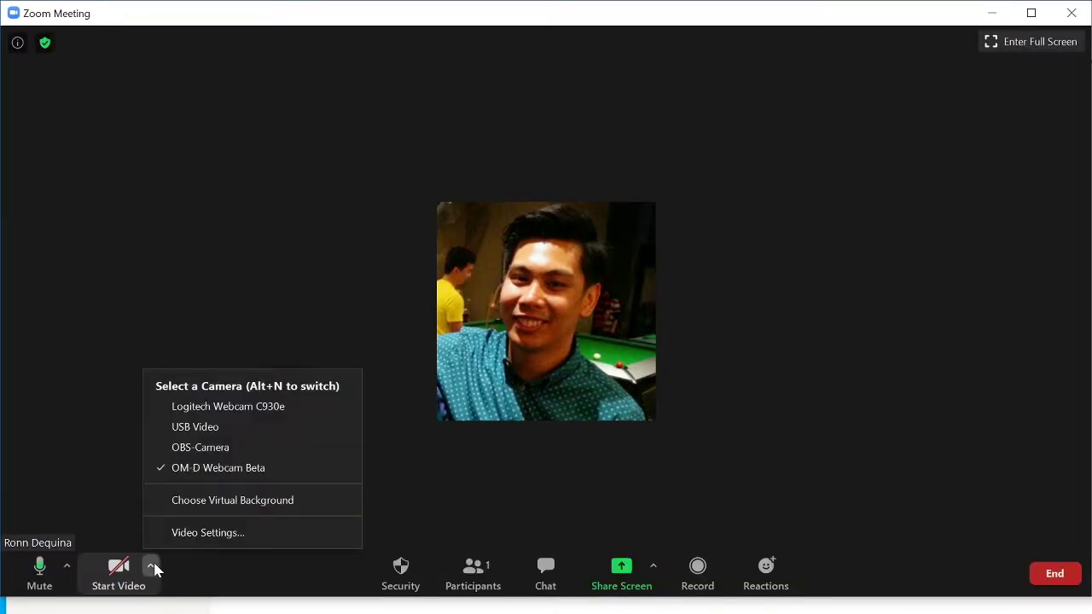
left_click(238, 435)
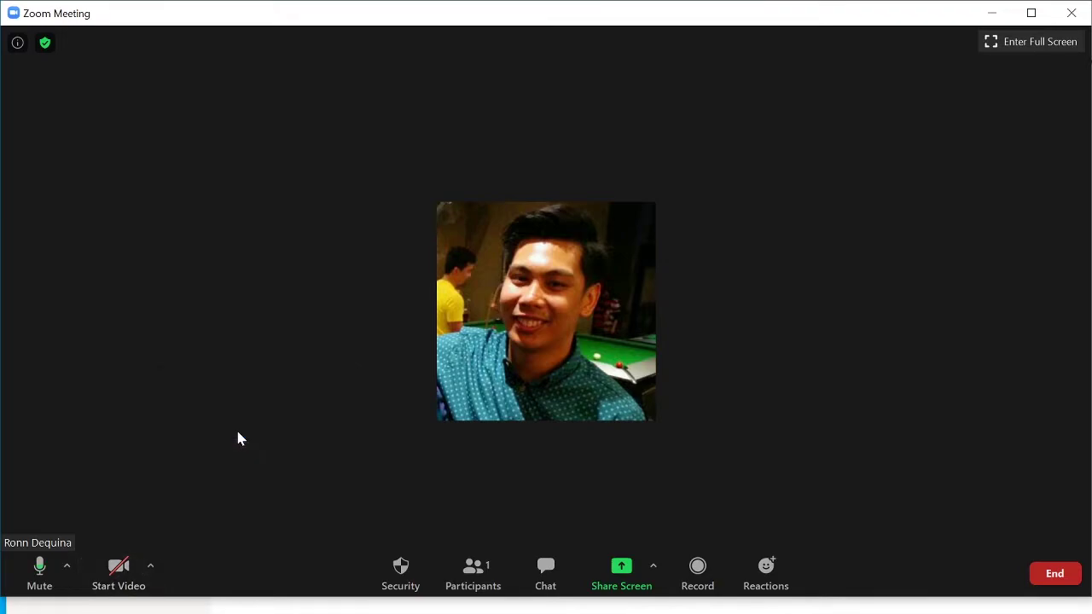
left_click(113, 569)
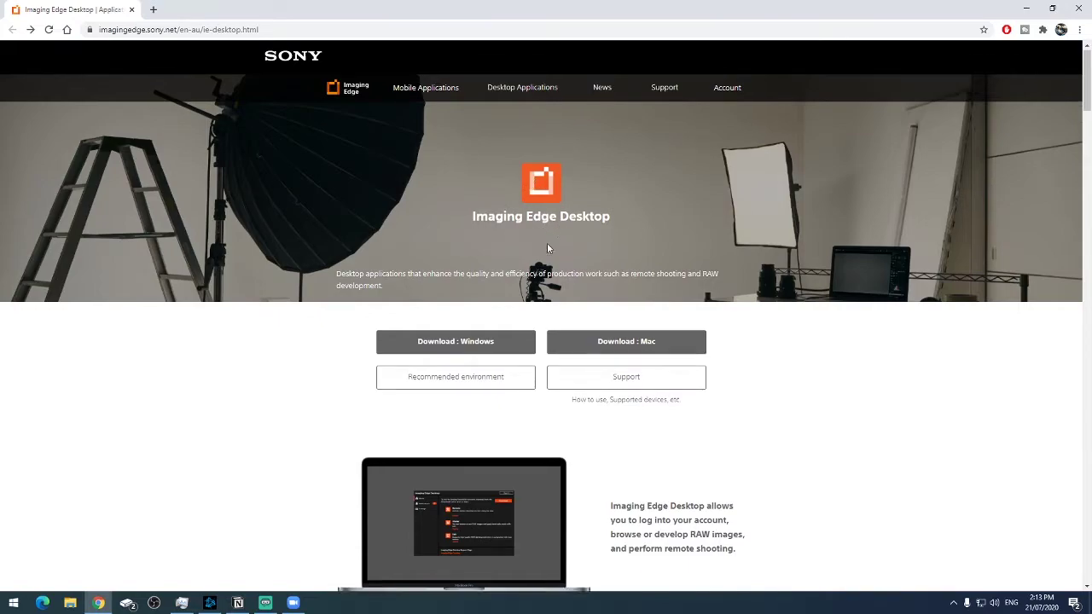
Step: Scroll down to the Imaging Edge Desktop 'Download : Windows' button
scroll(547, 243, "down", 1)
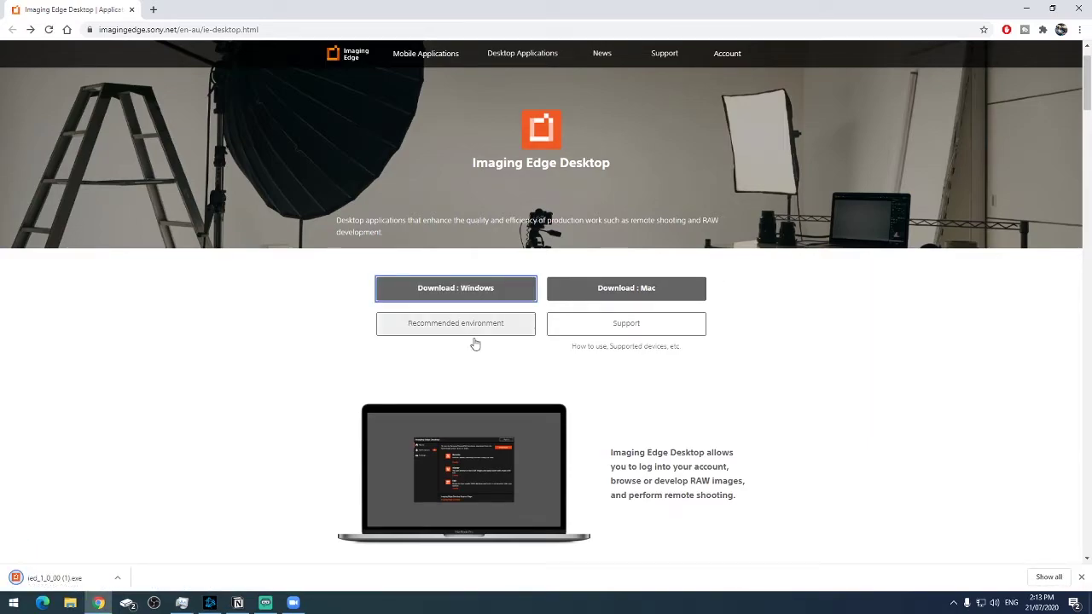
Step: Run the Imaging Edge Desktop installer, agreeing to the license and privacy policy, and install it
left_click(56, 579)
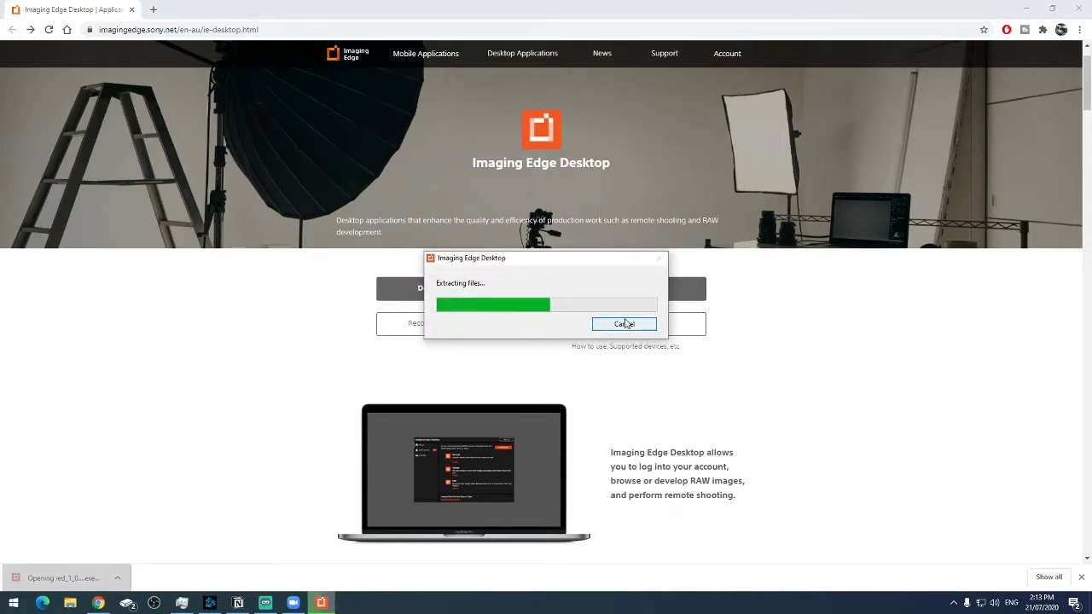
left_click(608, 390)
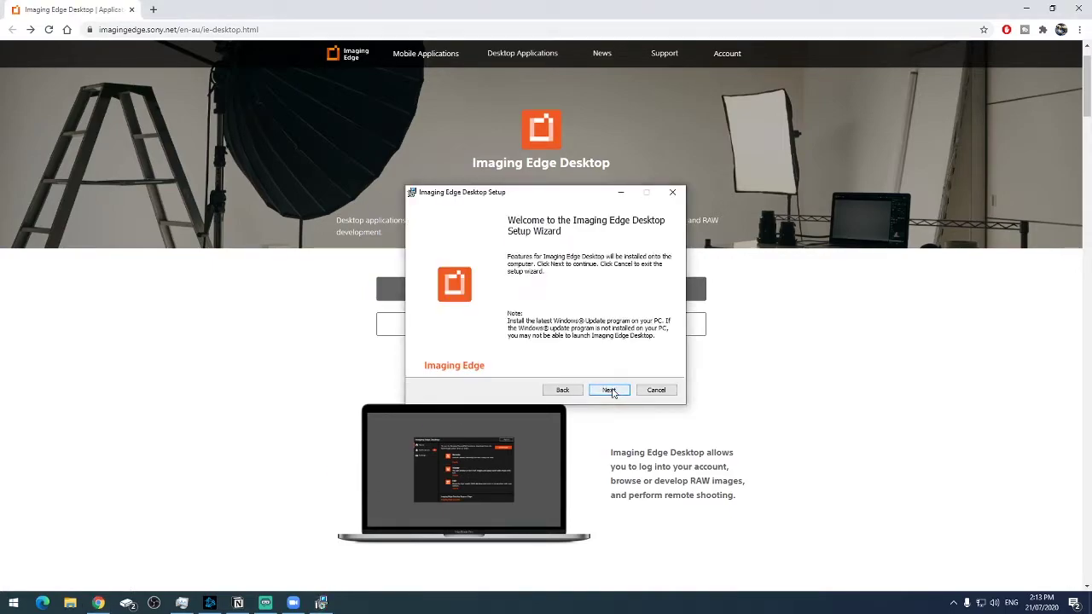
left_click(609, 390)
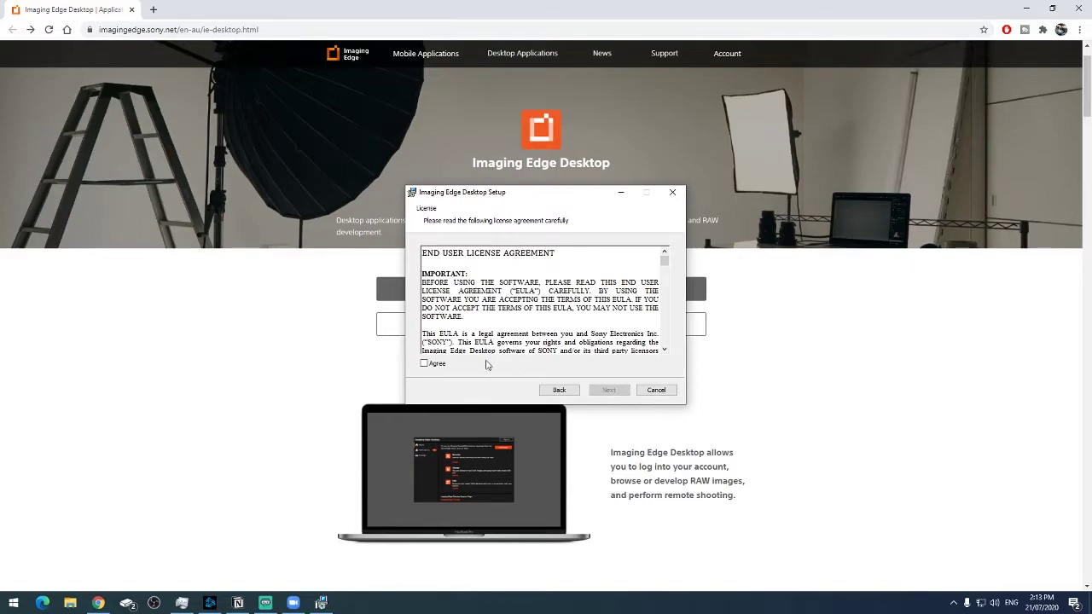
left_click(609, 390)
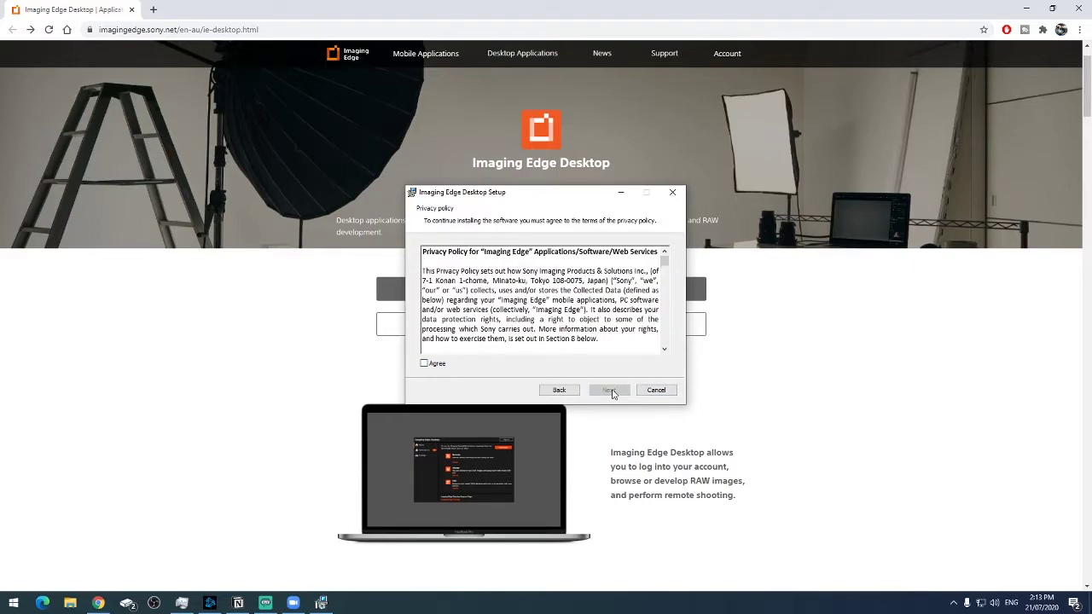
left_click(605, 391)
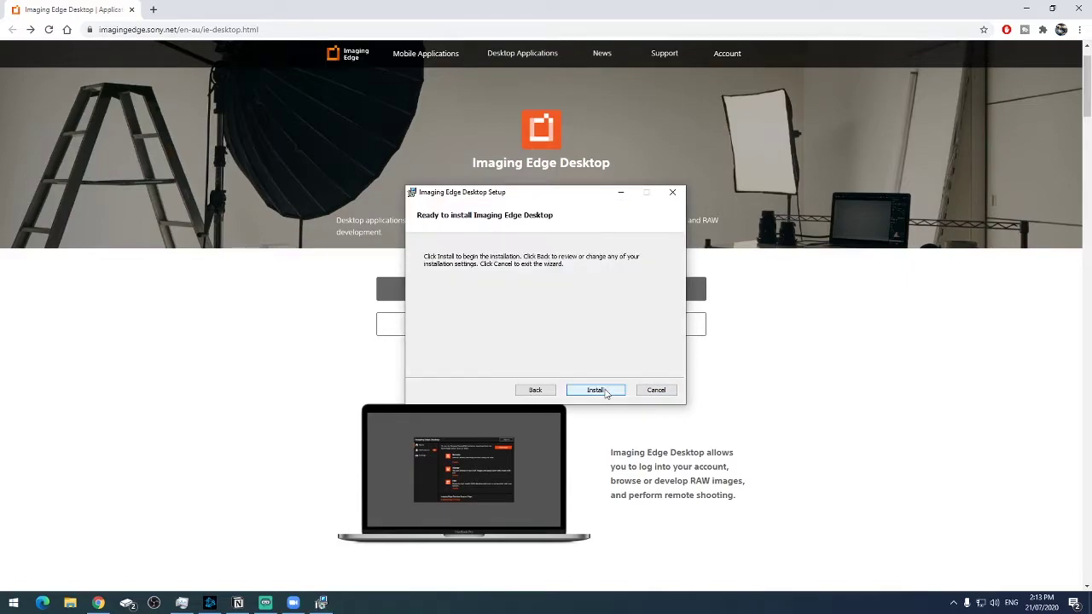
left_click(595, 390)
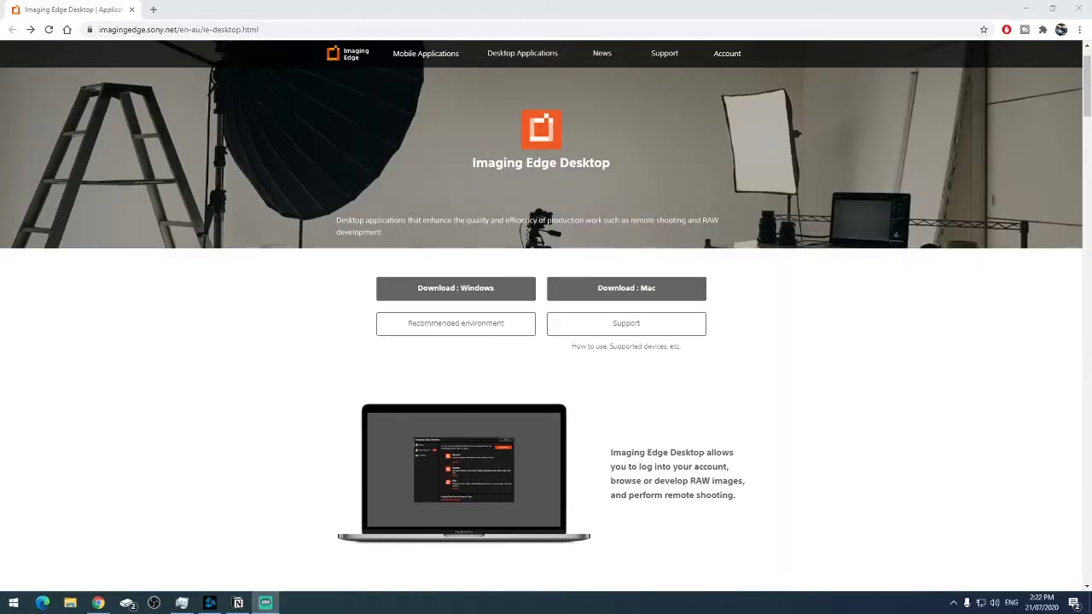
key("super")
Step: Launch Imaging Edge Desktop via search and select DSC-RX100M4 in the Remote device list
type("ima")
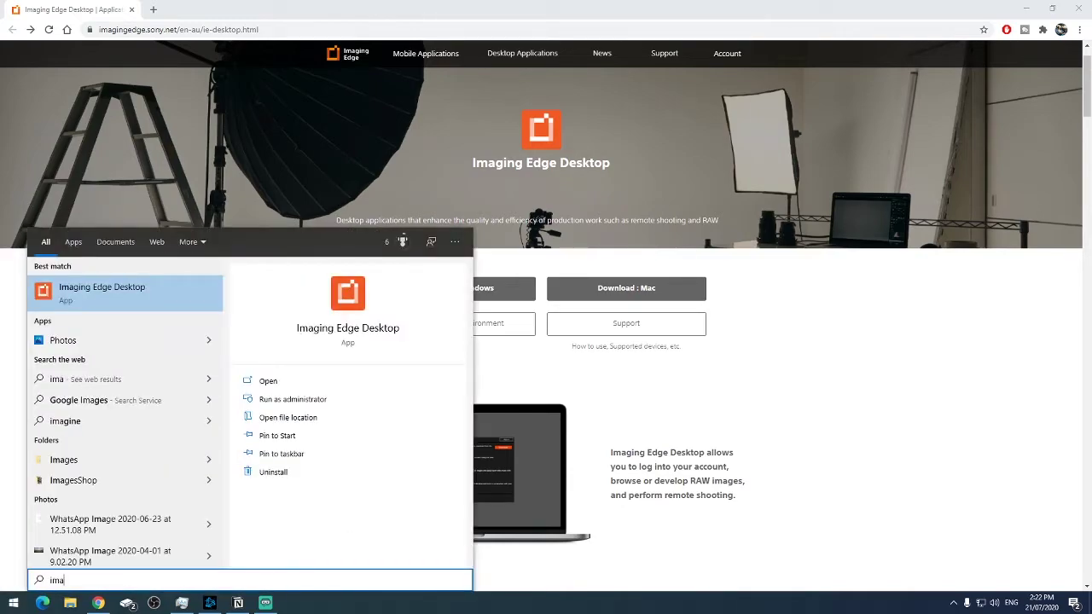
key("Return")
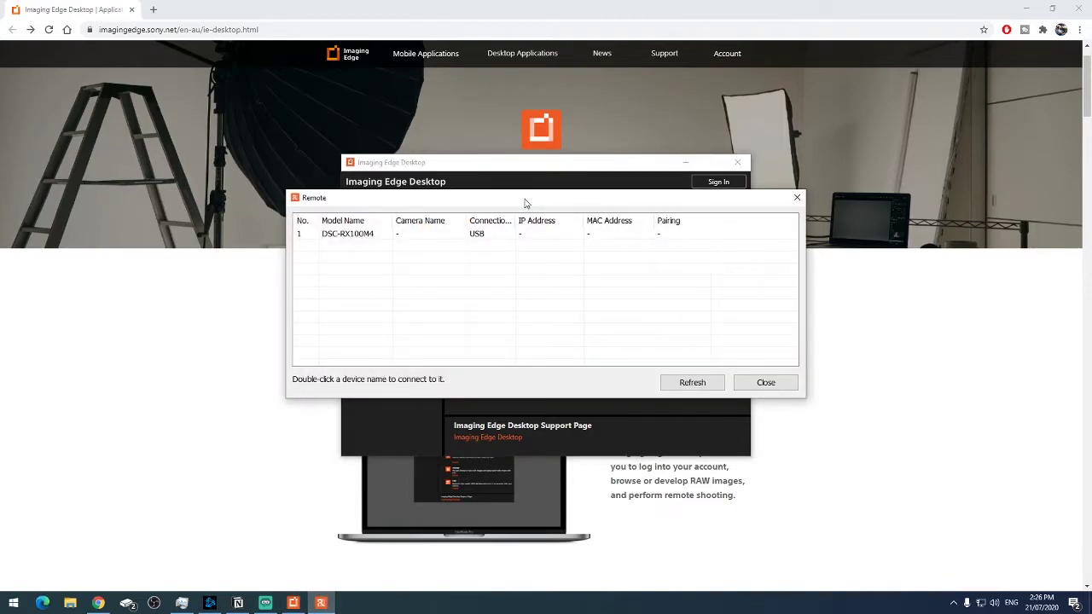
mouse_move(526, 203)
left_mouse_down()
mouse_move(661, 222)
mouse_move(611, 229)
left_mouse_up()
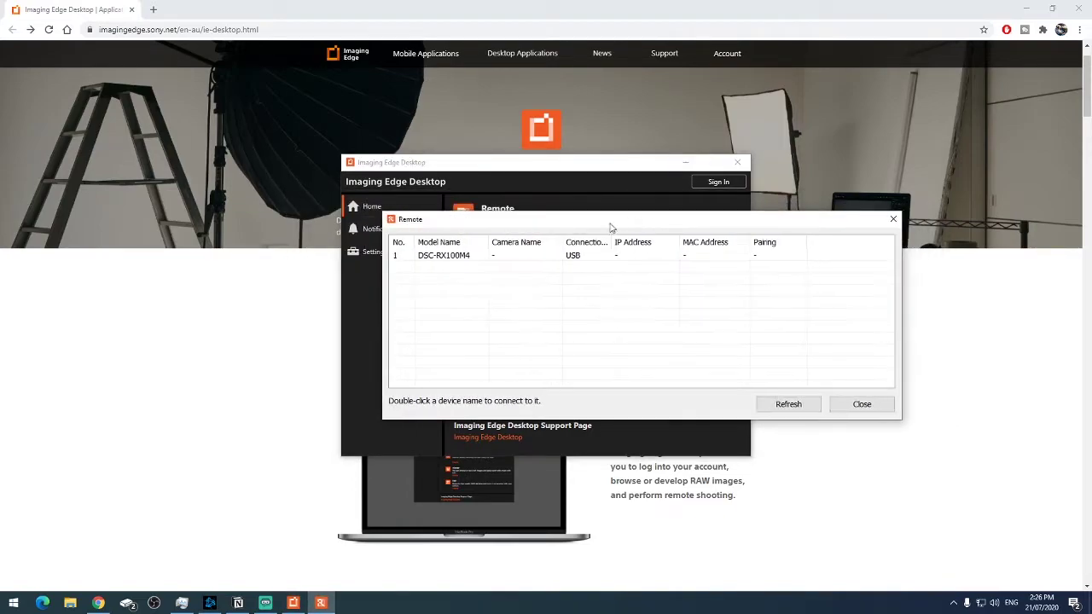
left_click(463, 259)
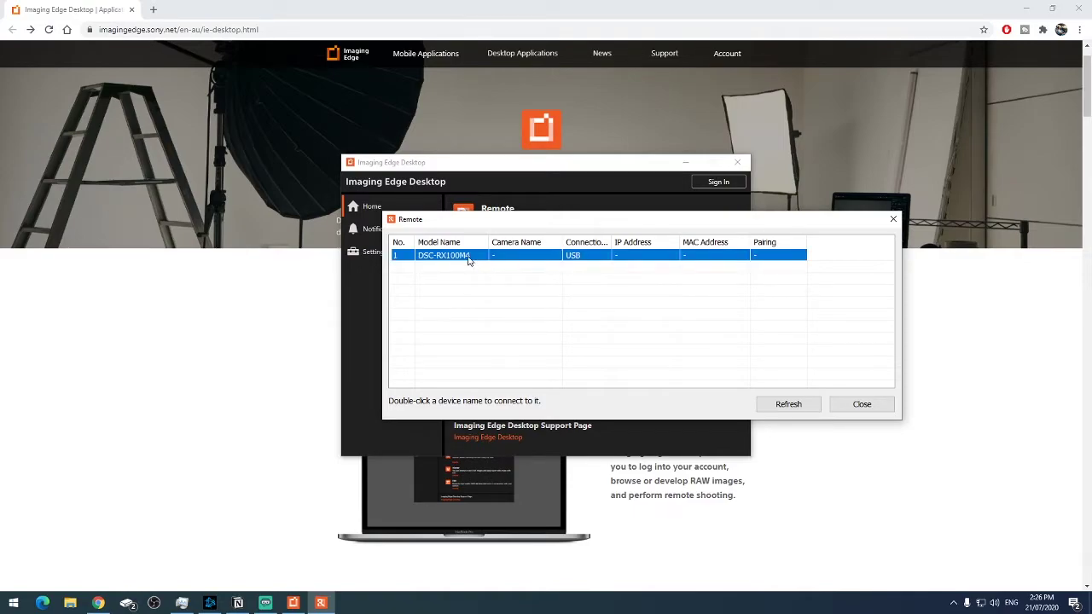
Step: Connect to the DSC-RX100M4 camera to open its remote live view
double_click(465, 257)
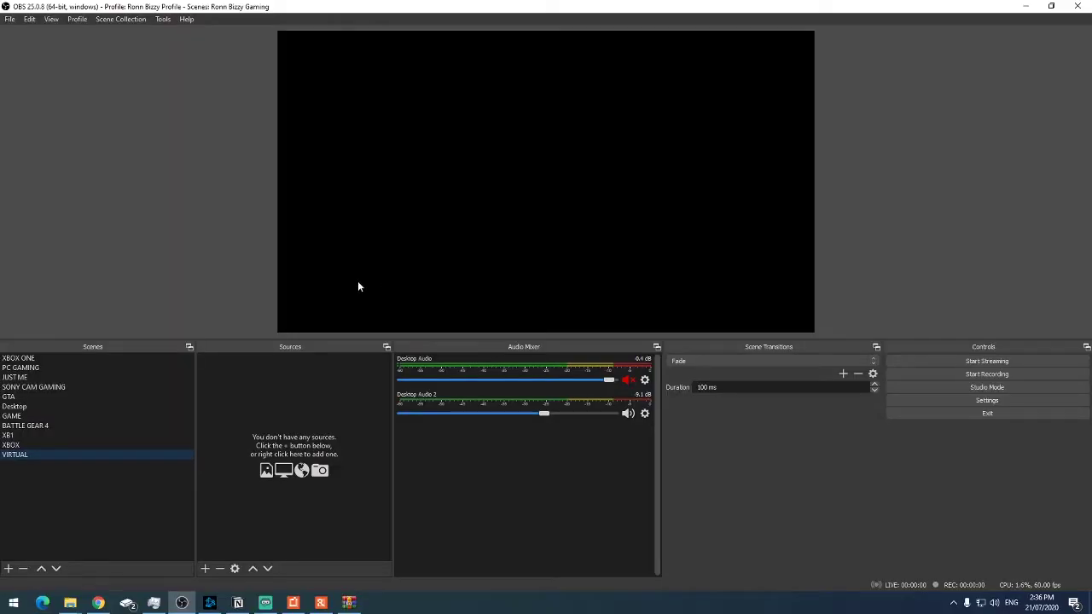
Step: Create a Display Capture source named 'SONY IMAGING' showing the Remote live-view window
left_click(205, 569)
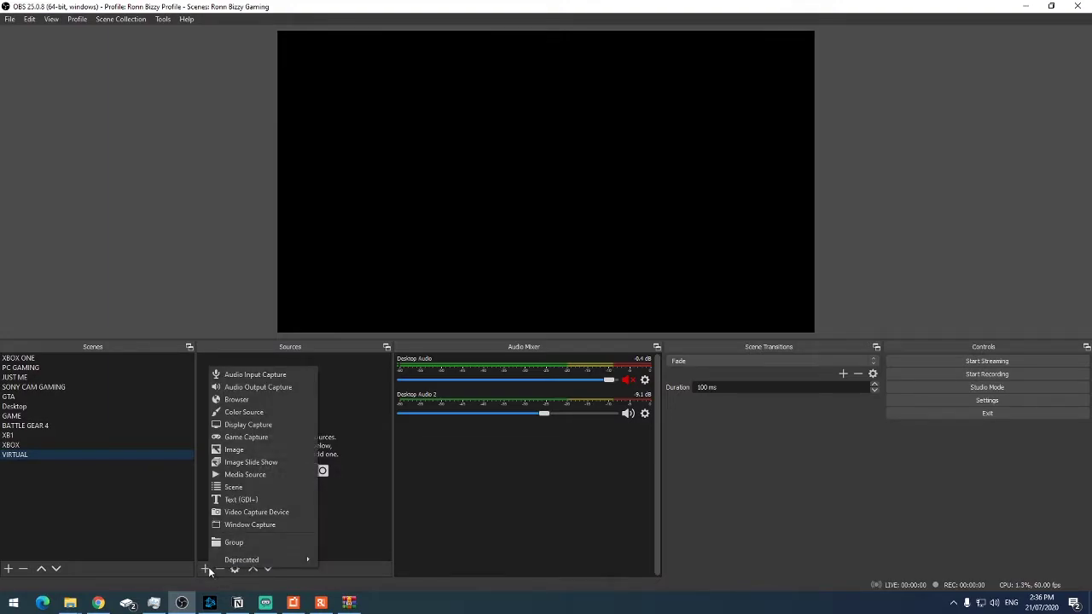
left_click(269, 432)
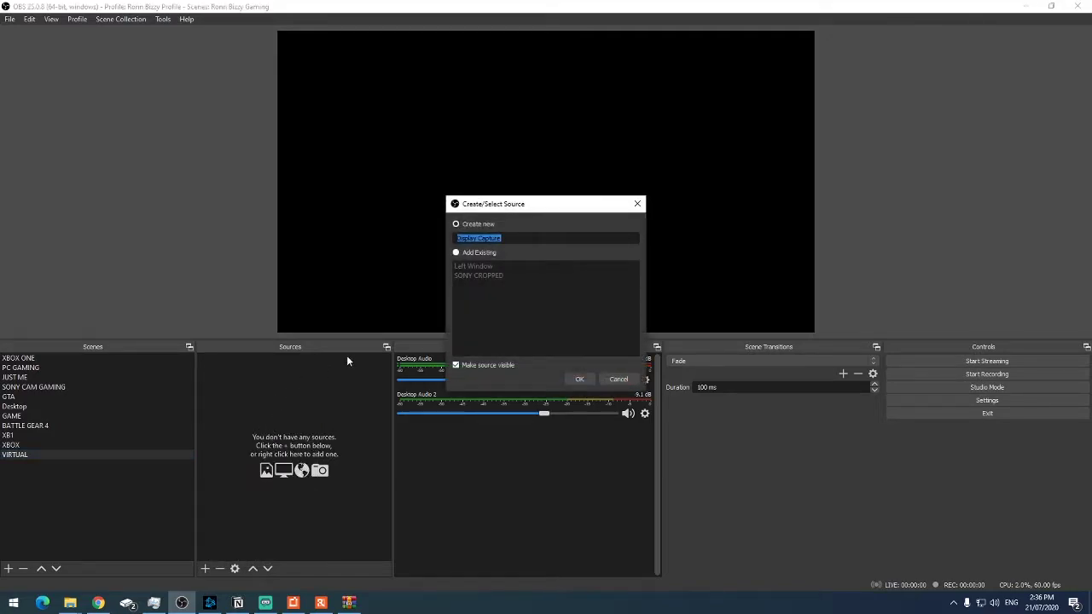
type("SONY IMAGIN")
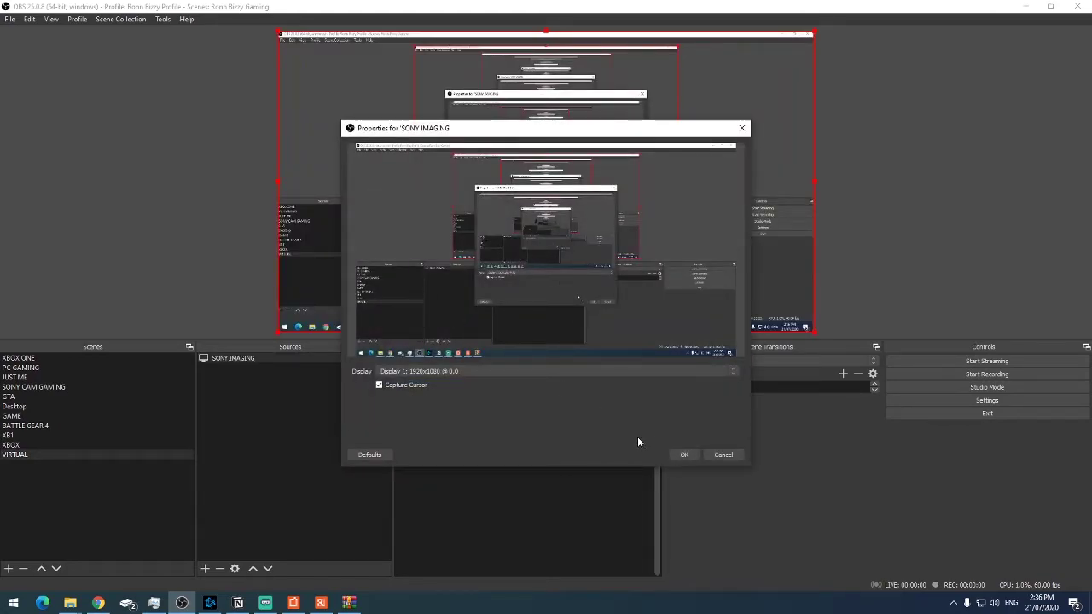
left_click(683, 455)
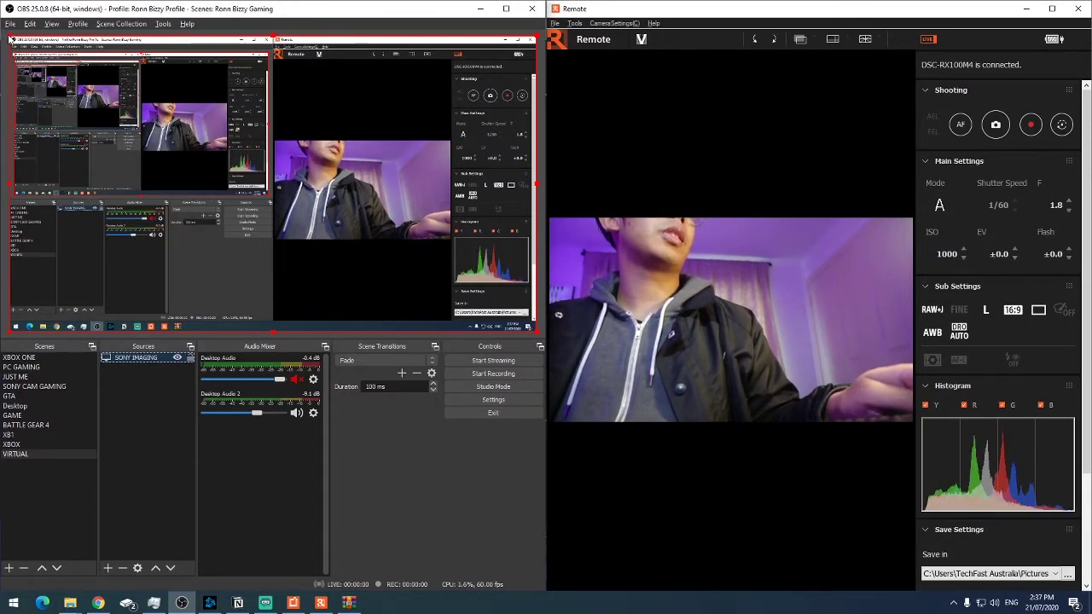
Step: Crop the SONY IMAGING source to the camera's live image and fit it to screen
left_click_drag(10, 39, 267, 126)
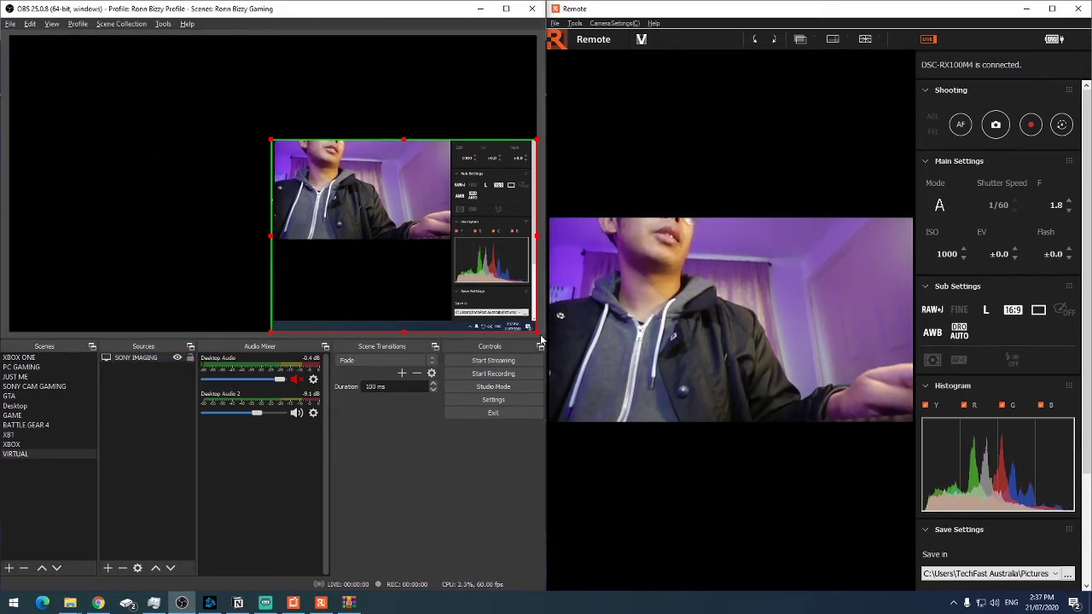
left_click_drag(537, 338, 458, 245)
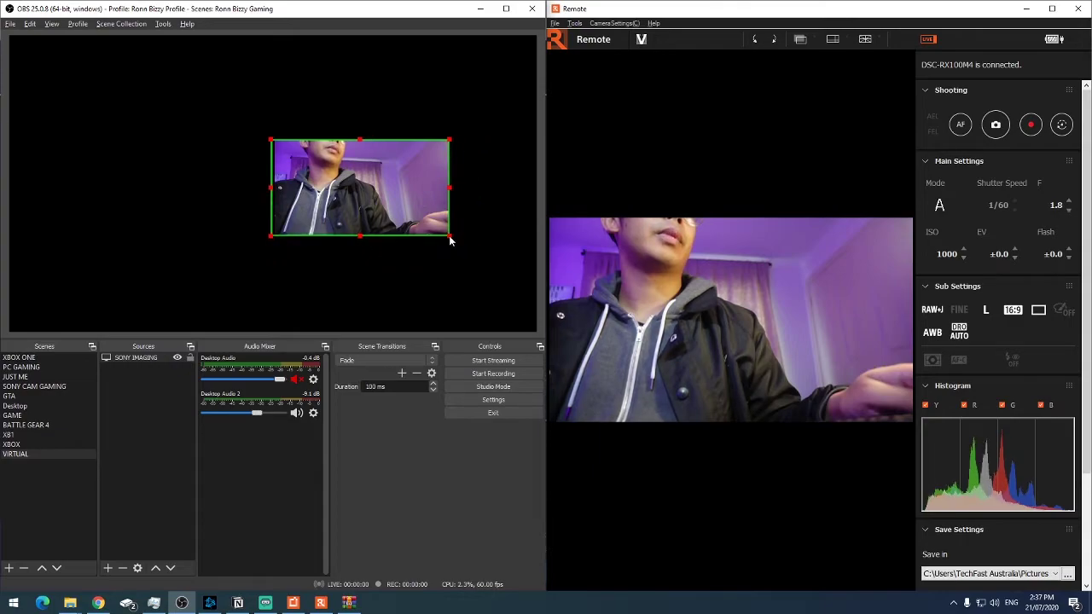
right_click(400, 206)
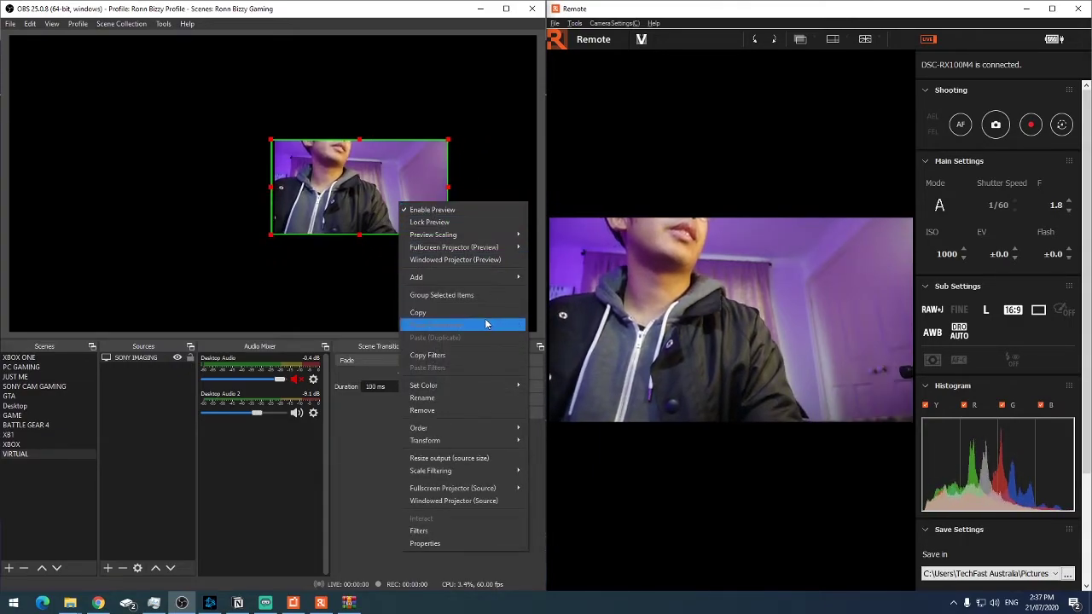
mouse_move(514, 445)
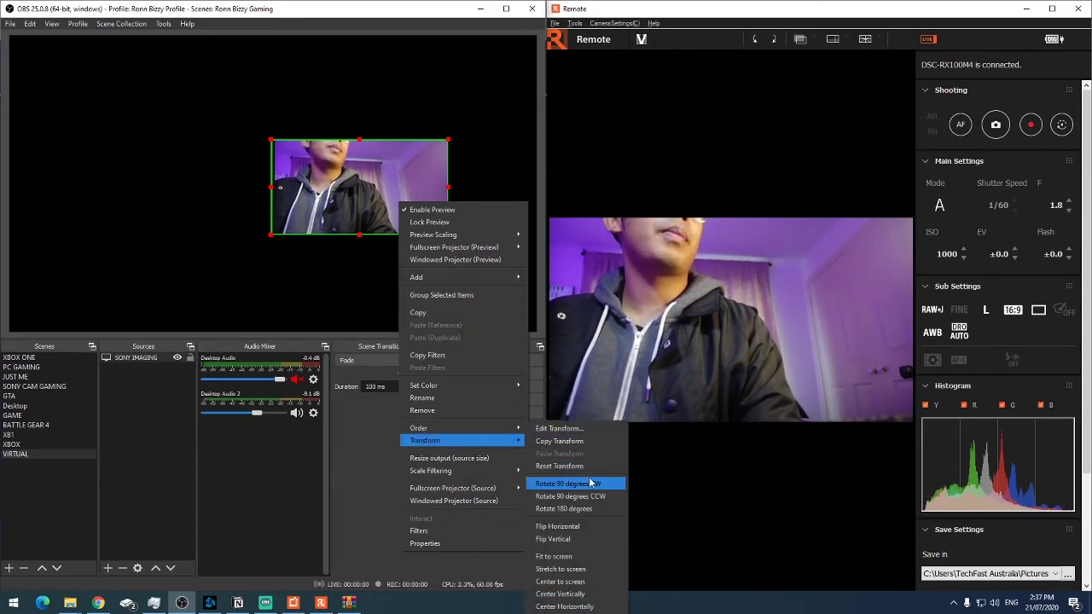
left_click(595, 557)
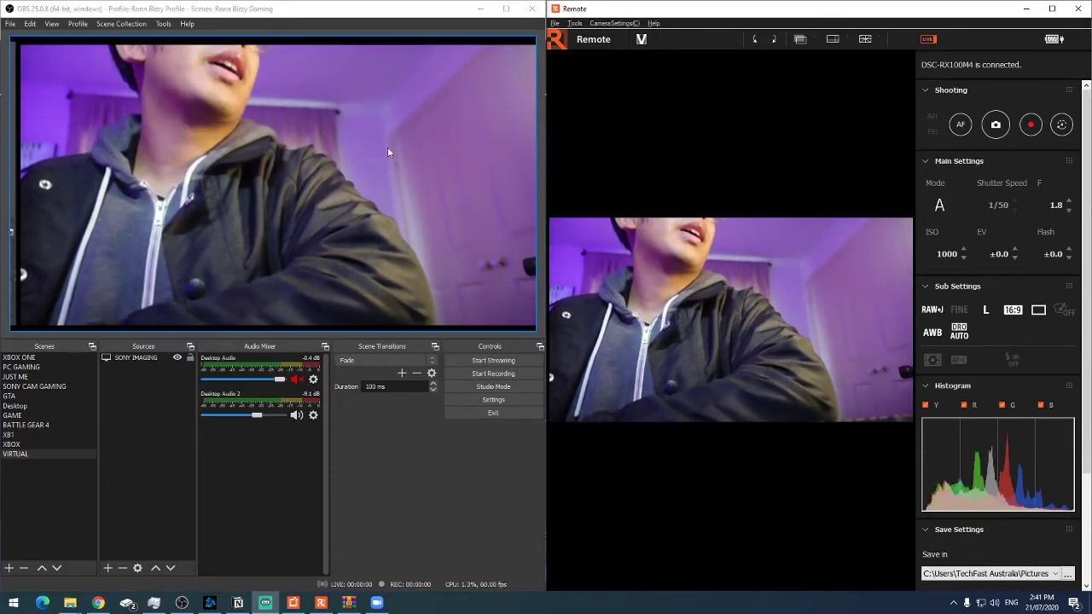
Step: Start the VirtualCam output with OBS-Camera as the target camera
left_click(163, 24)
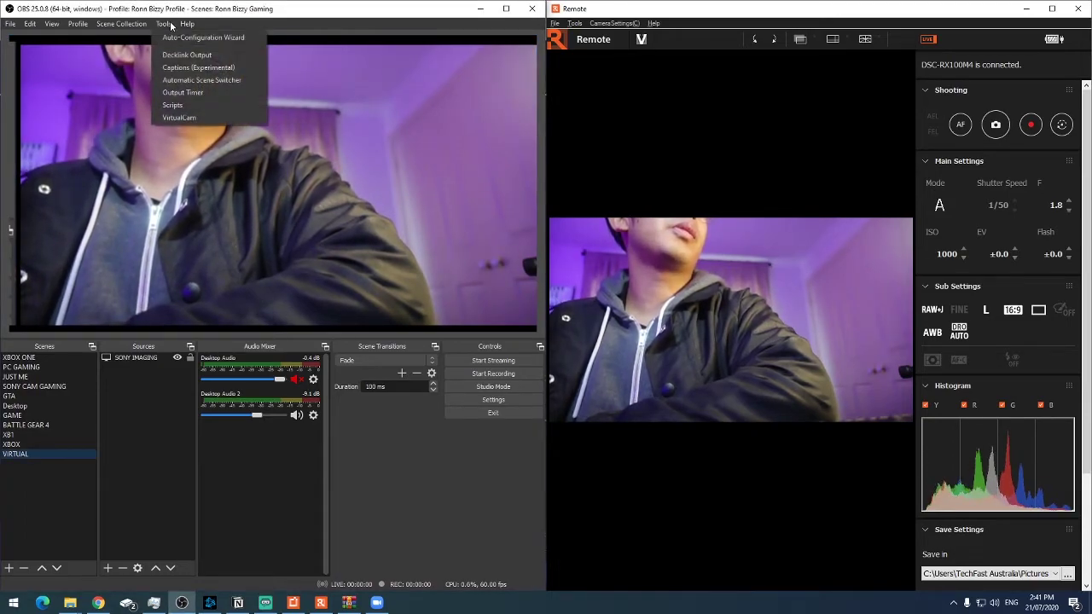
left_click(183, 117)
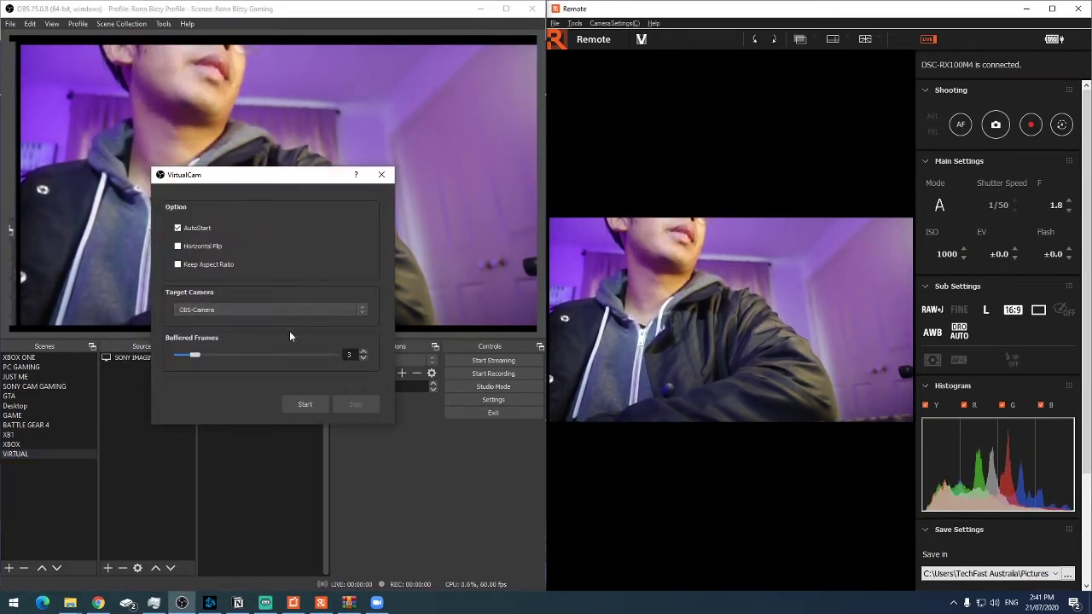
left_click(305, 404)
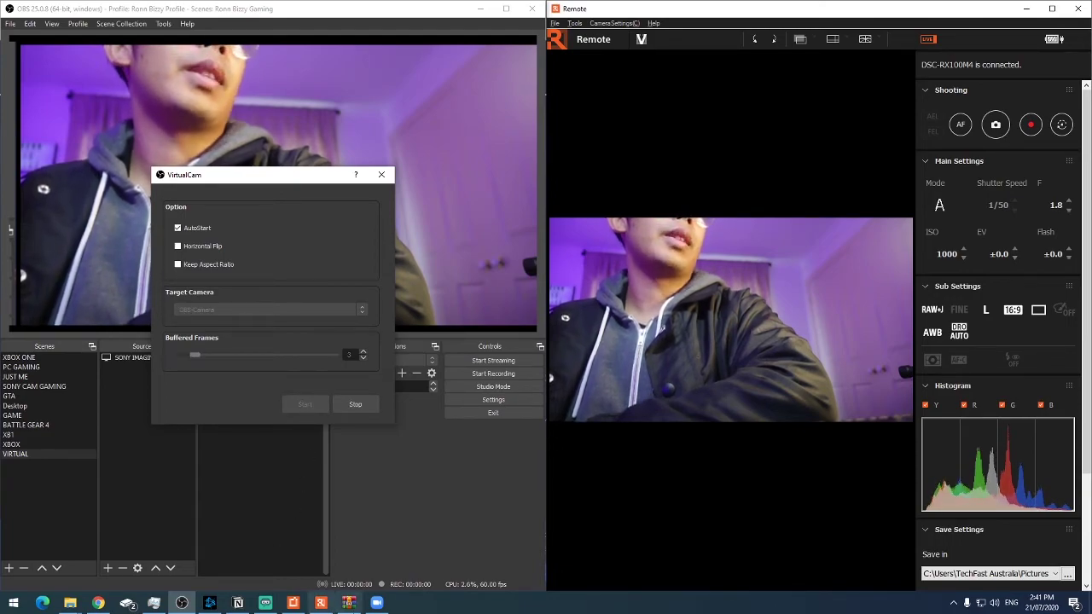
Step: Start a new Zoom meeting and pick OBS-Camera from the video camera list
left_click(372, 604)
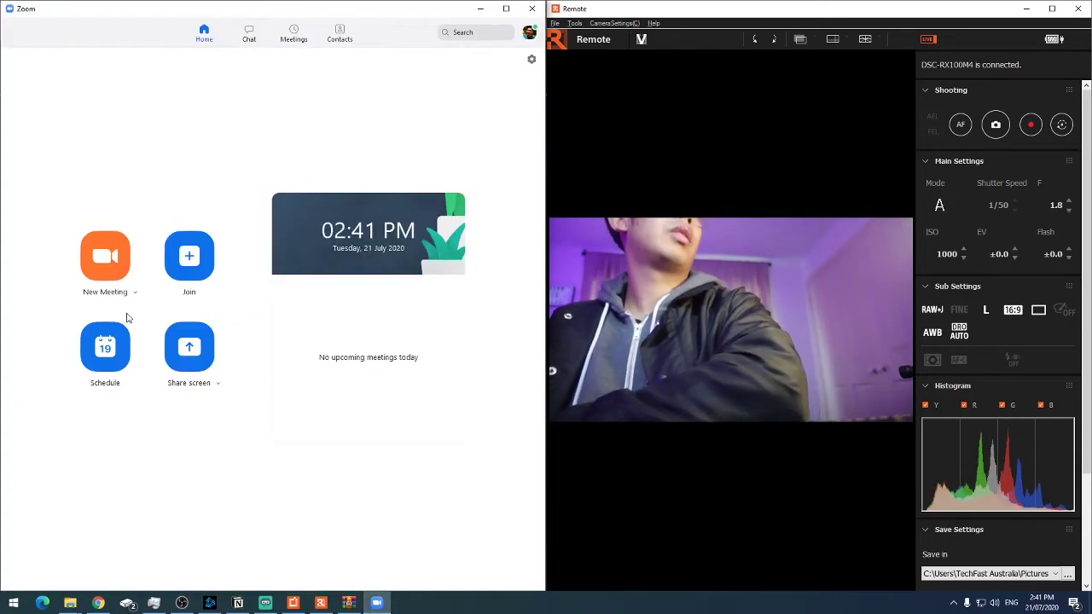
left_click(101, 256)
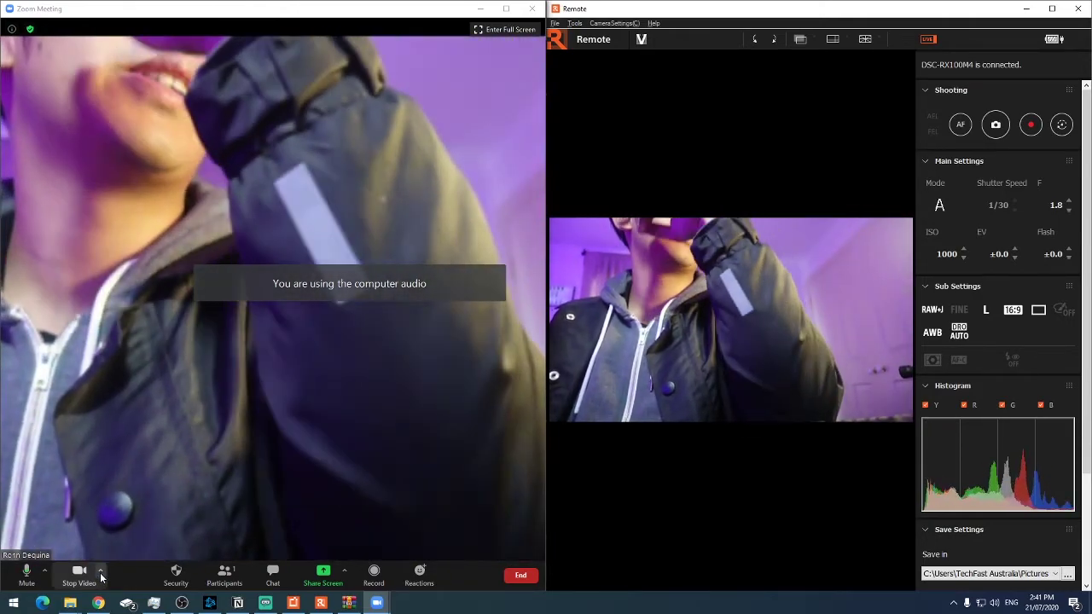
left_click(101, 573)
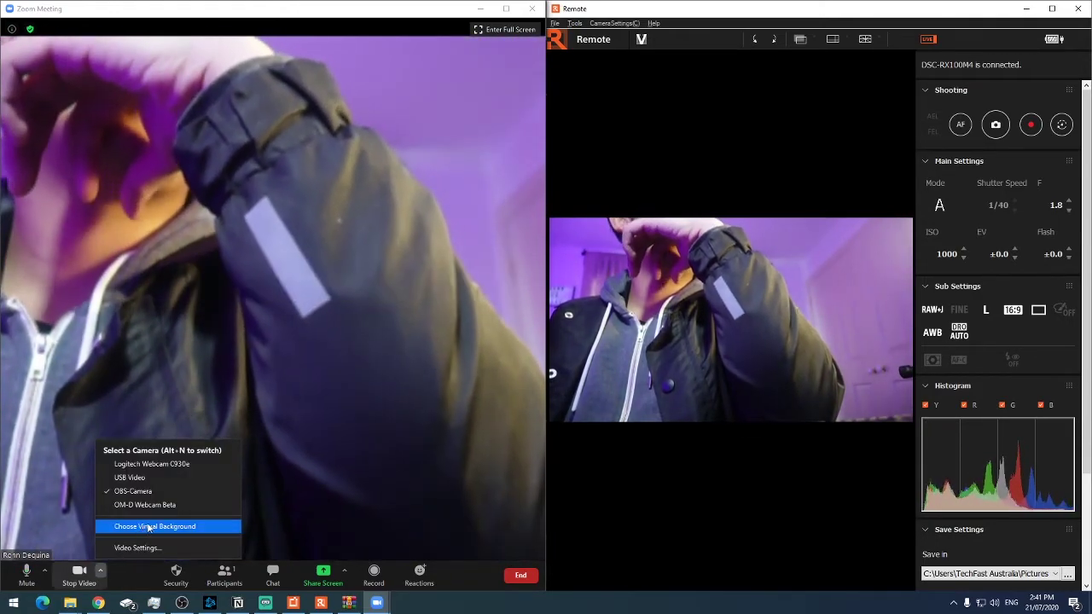